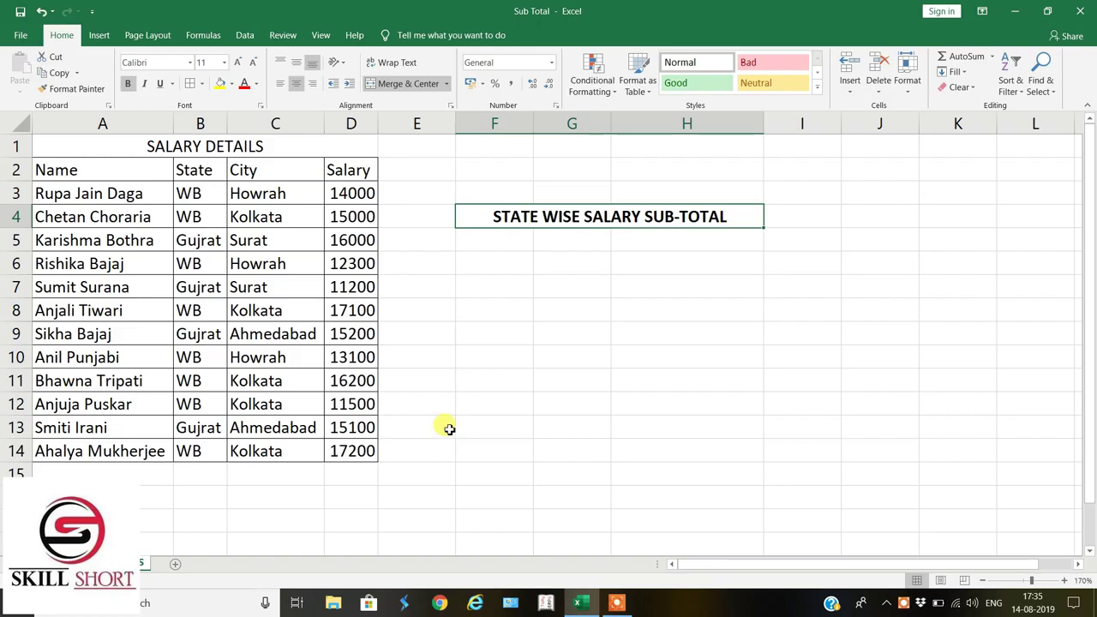
- Select the salary table A2:D14, from the Name, State, City, Salary headers through the last employee
left_click(256, 147)
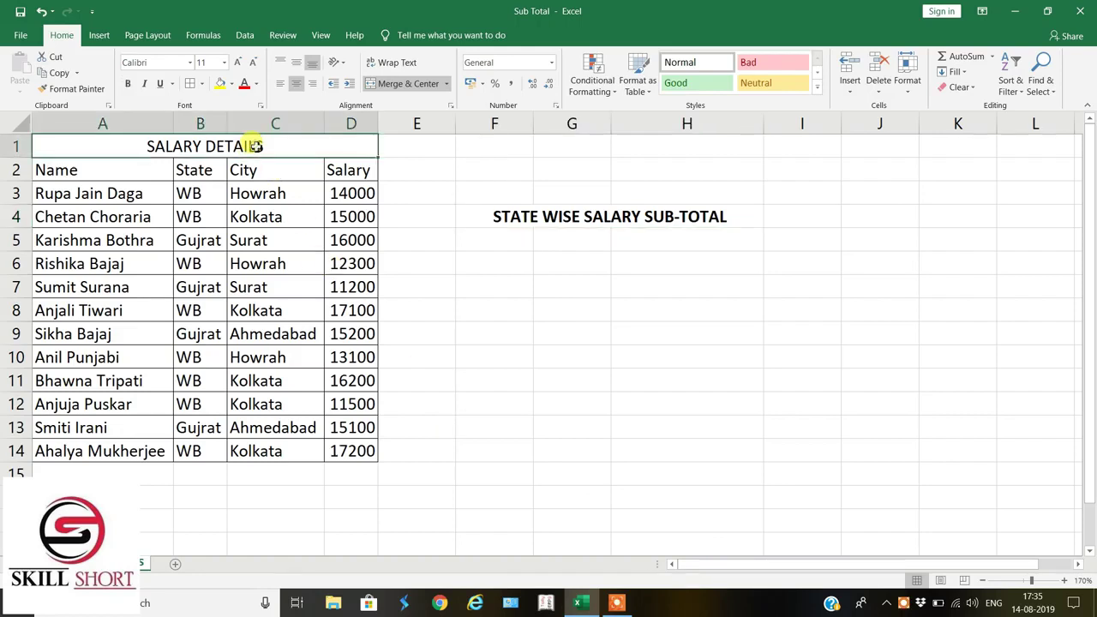
key("Down")
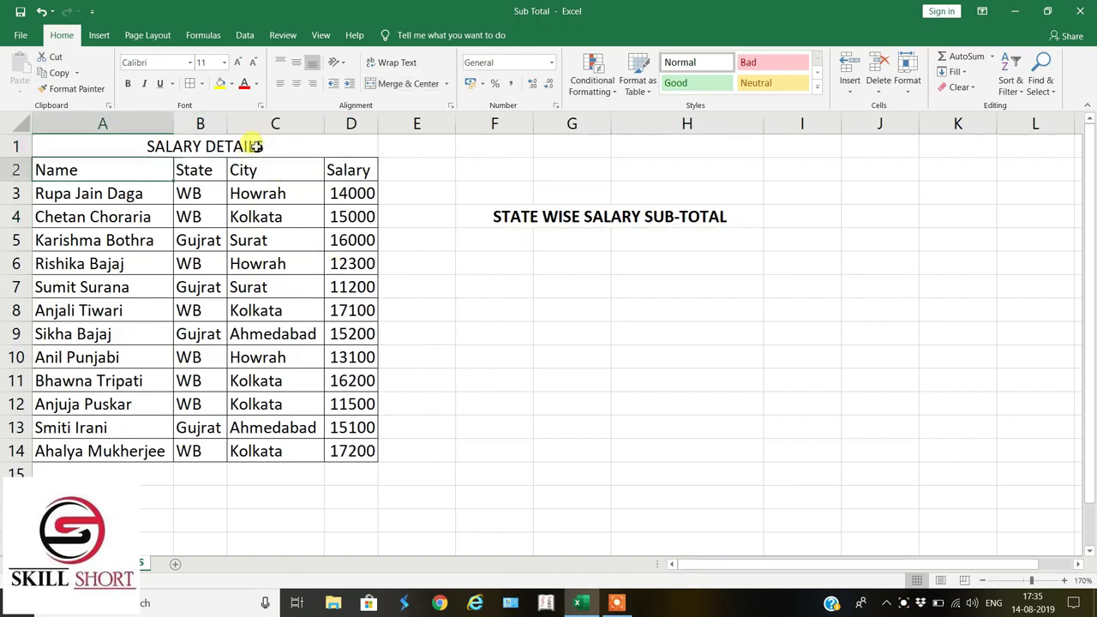
key("Right")
key("Right")
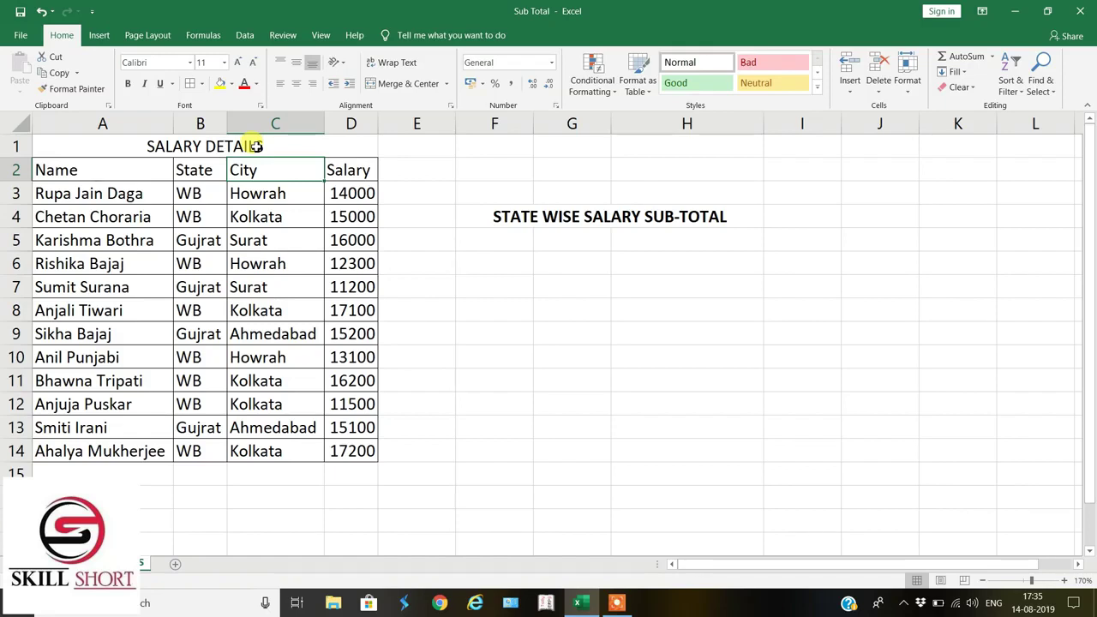
key("Down")
key("Down")
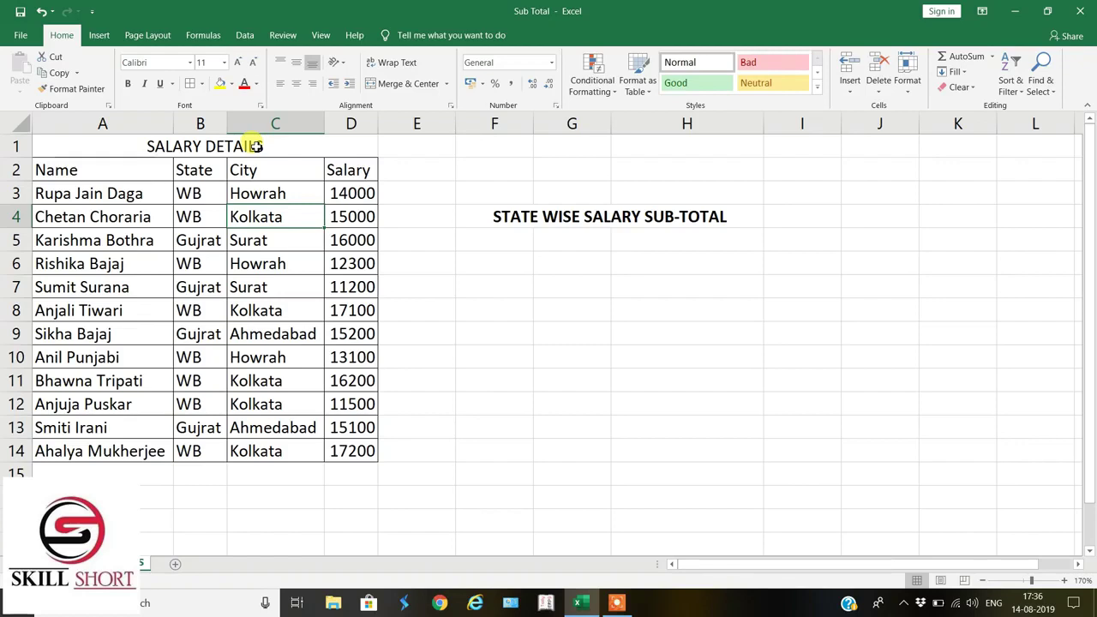
key("Up")
key("Up")
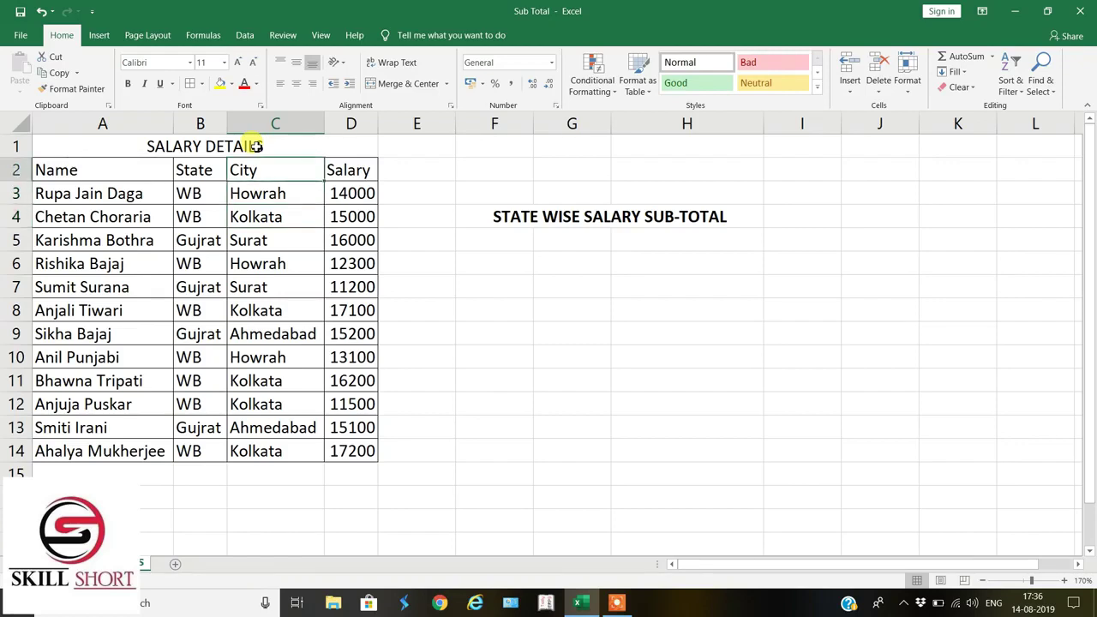
key("Left")
key("Left")
key("shift+Right")
key("shift+Right")
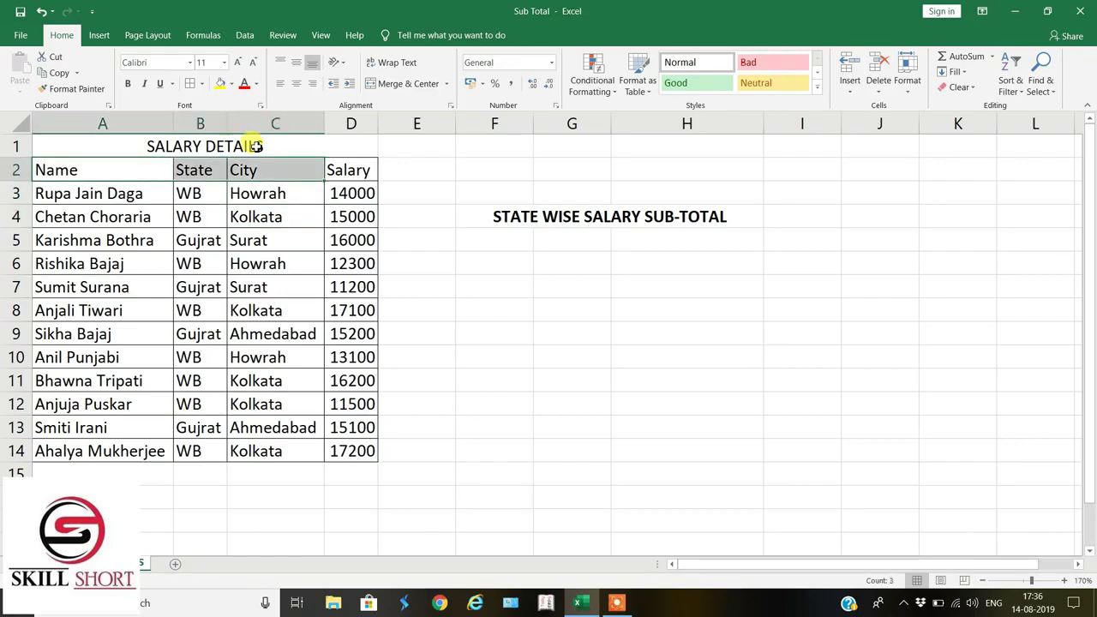
key("shift+Right")
key("shift+Down")
key("shift+Down")
key("shift+Down")
key("shift+Down")
key("shift+Down")
key("shift+Down")
key("shift+Down")
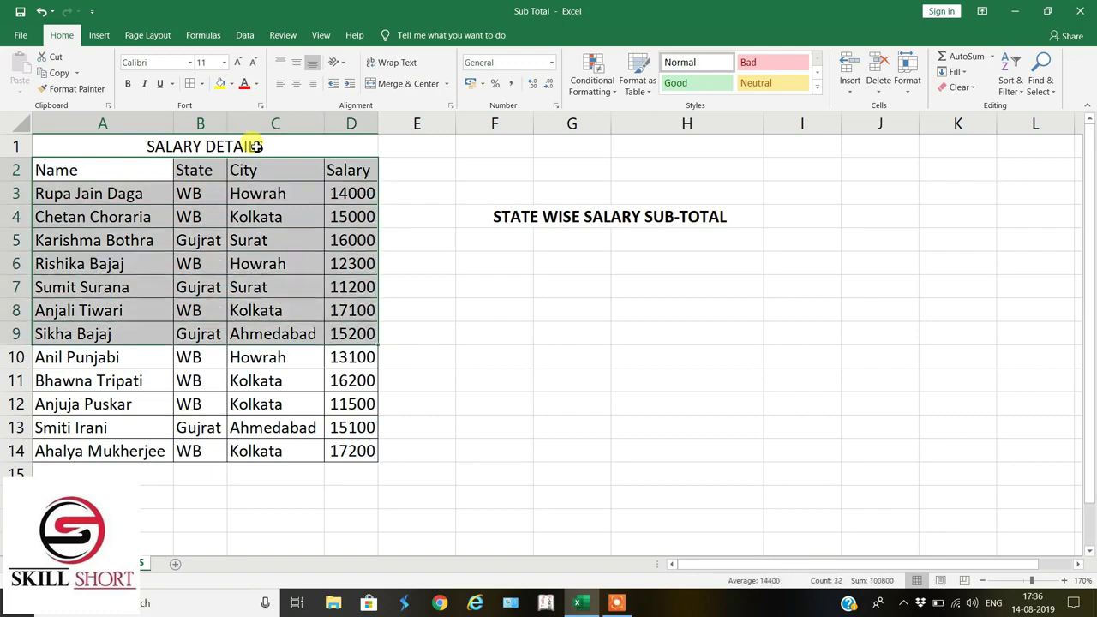
key("shift+Down")
key("shift+Down")
key("shift+Down")
key("shift+Down")
key("shift+Down")
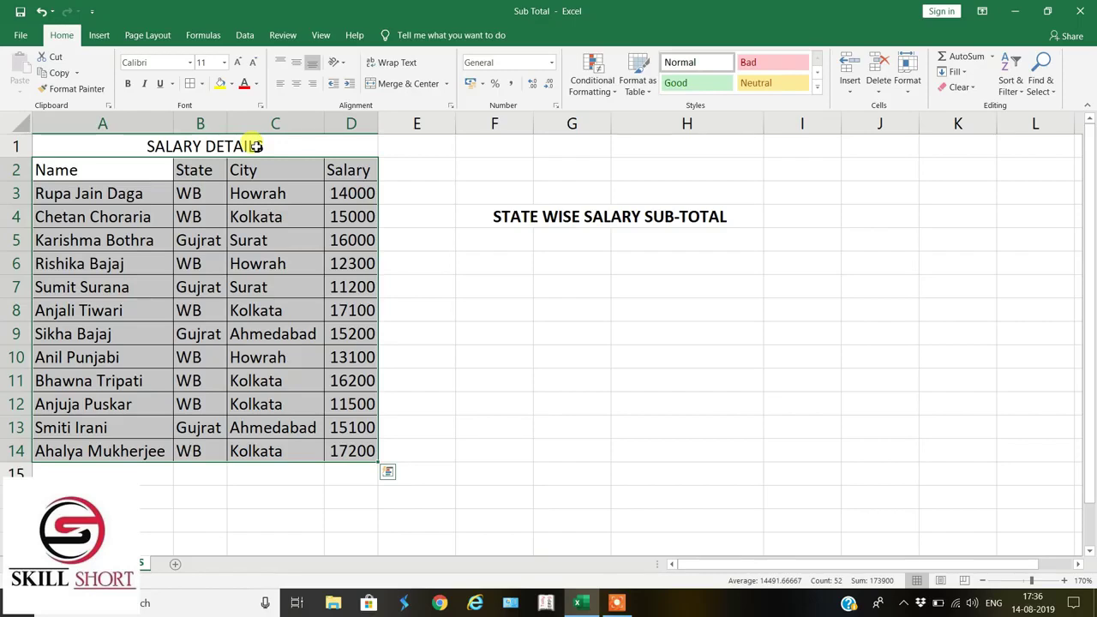
- Sort the table by State in A to Z order, placing Gujrat rows before WB
left_click(246, 35)
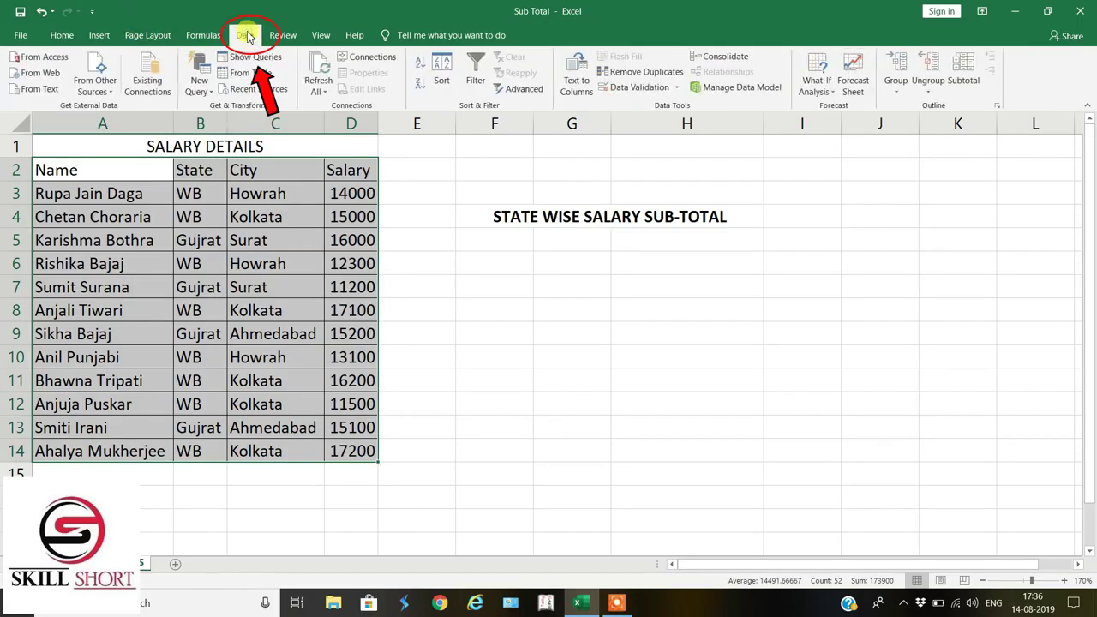
left_click(443, 76)
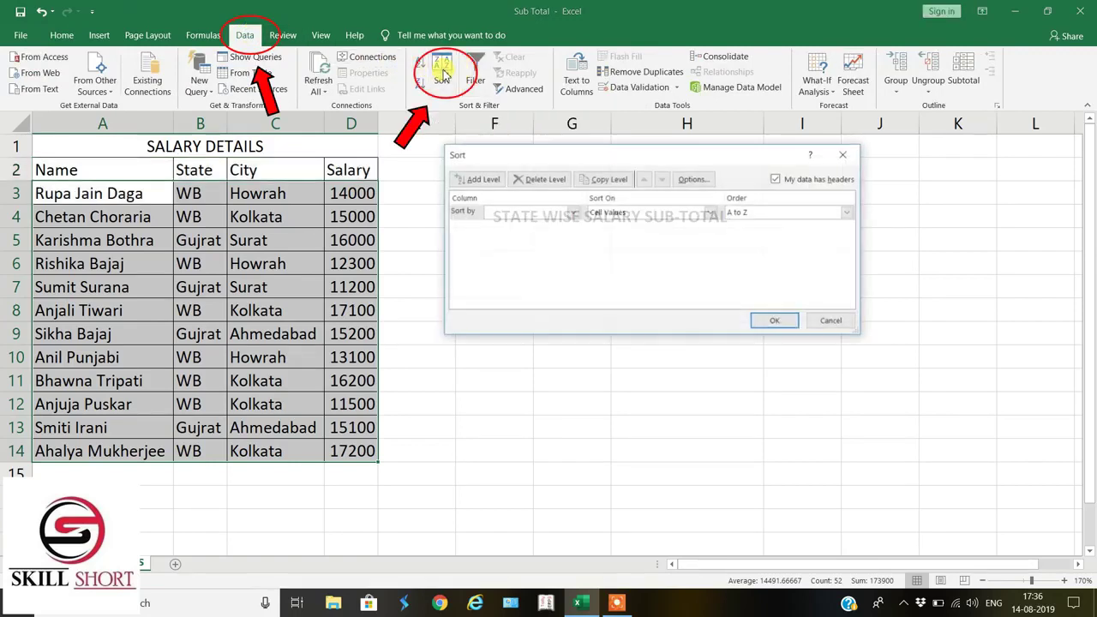
left_click(572, 213)
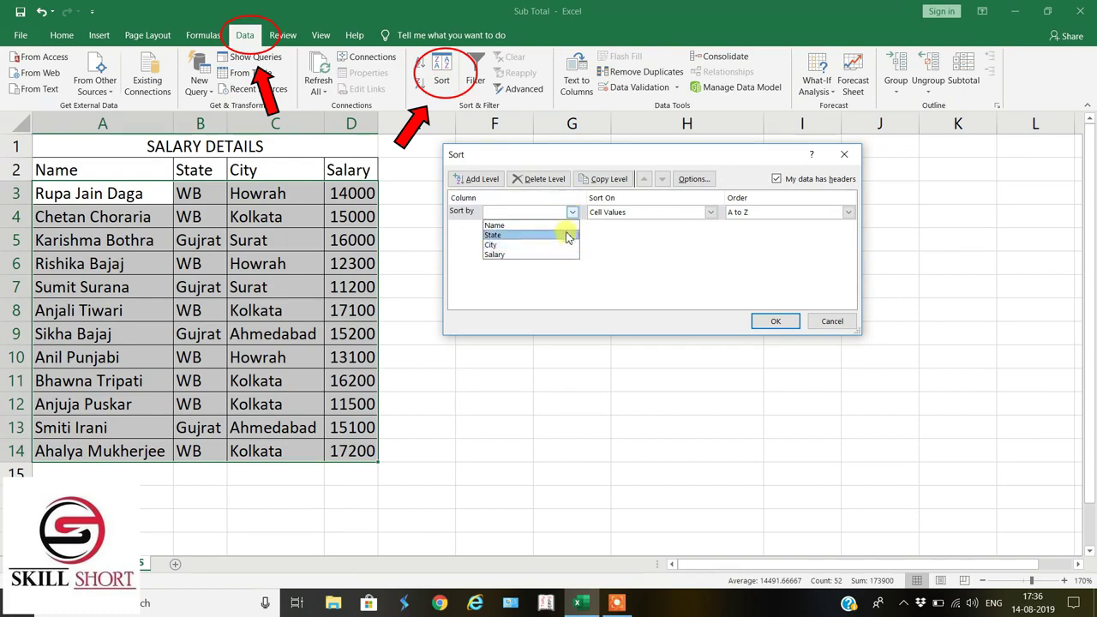
left_click(568, 236)
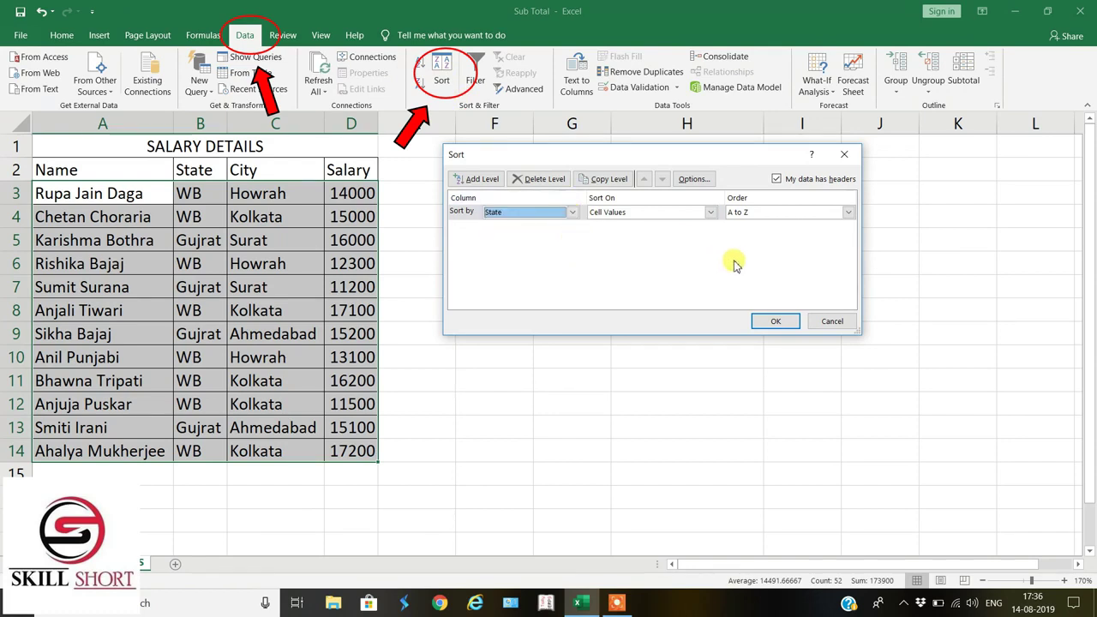
left_click(778, 320)
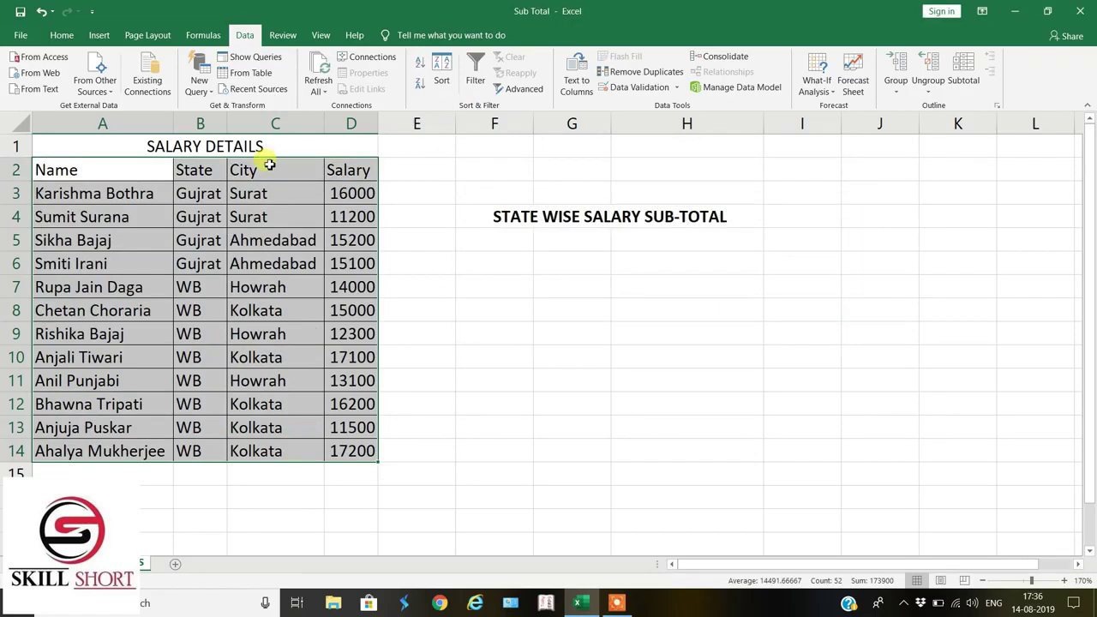
- Deselect the sorted table, then select from A2 across the headers down to row 14
left_click(193, 195)
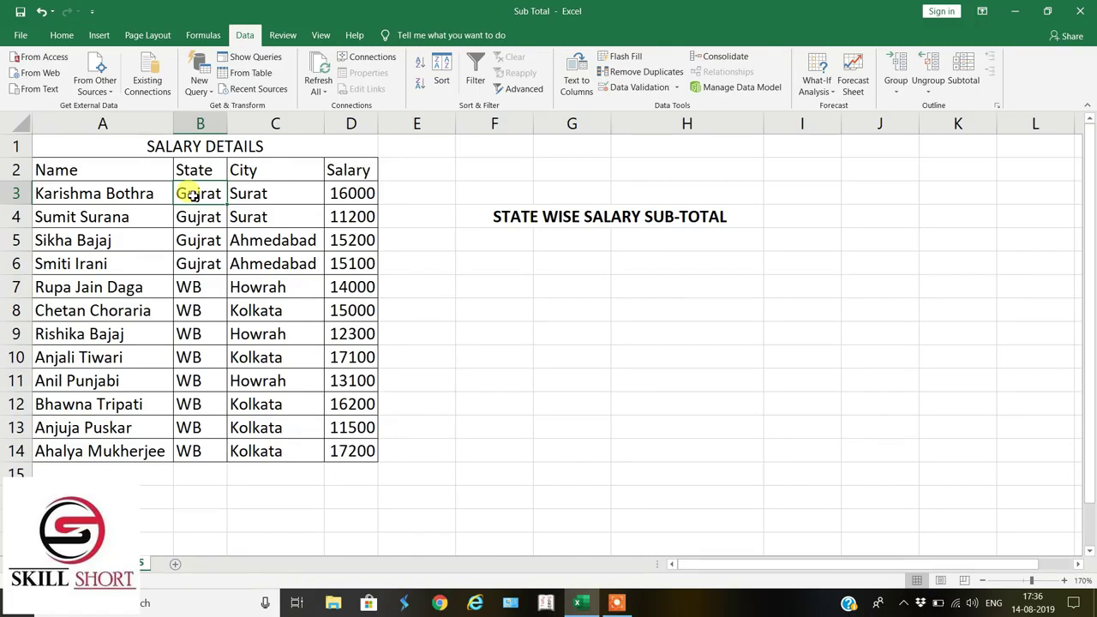
key("Left")
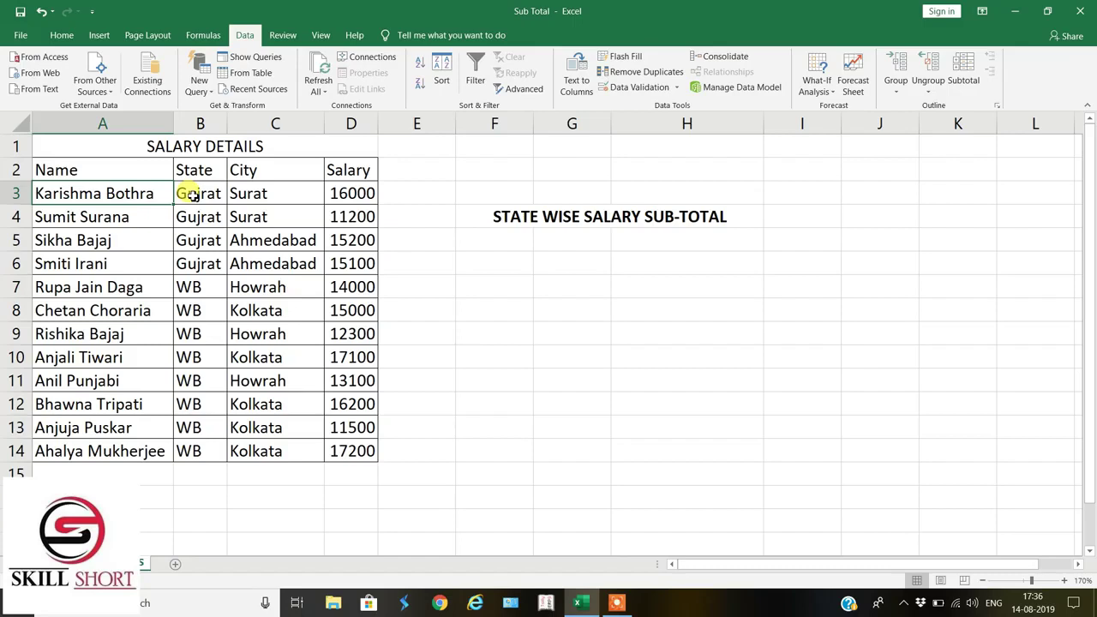
key("Up")
key("shift+Right")
key("shift+Right")
key("shift+Right")
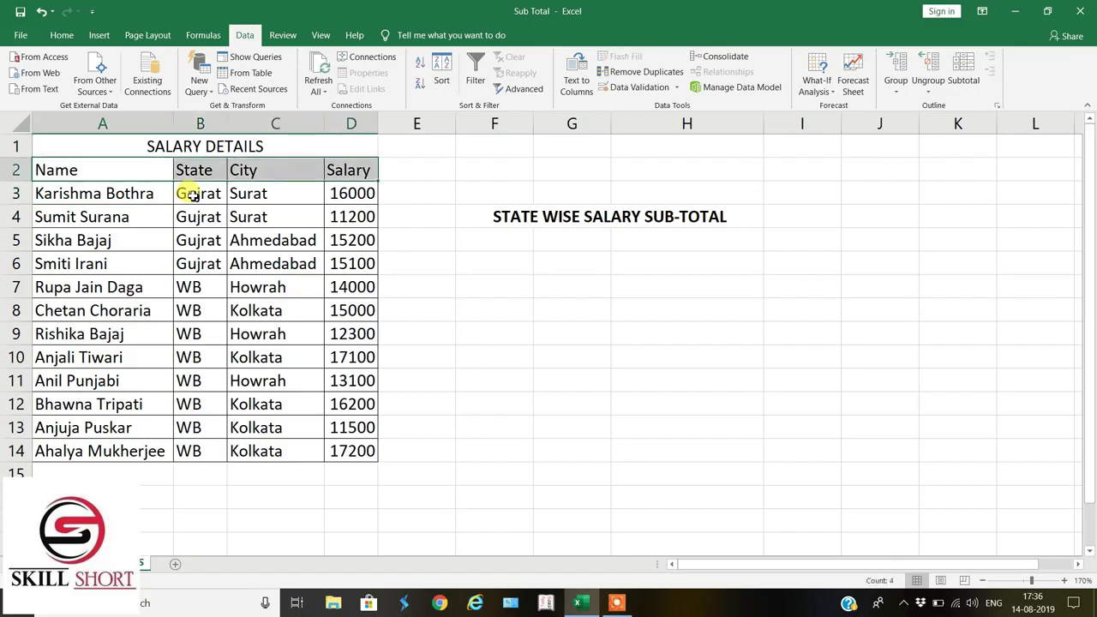
key("shift+Down")
key("shift+Down")
key("shift+Down")
key("shift+Down")
key("shift+Down")
key("shift+Down")
key("shift+Down")
key("shift+Down")
key("shift+Down")
key("Up")
key("Down")
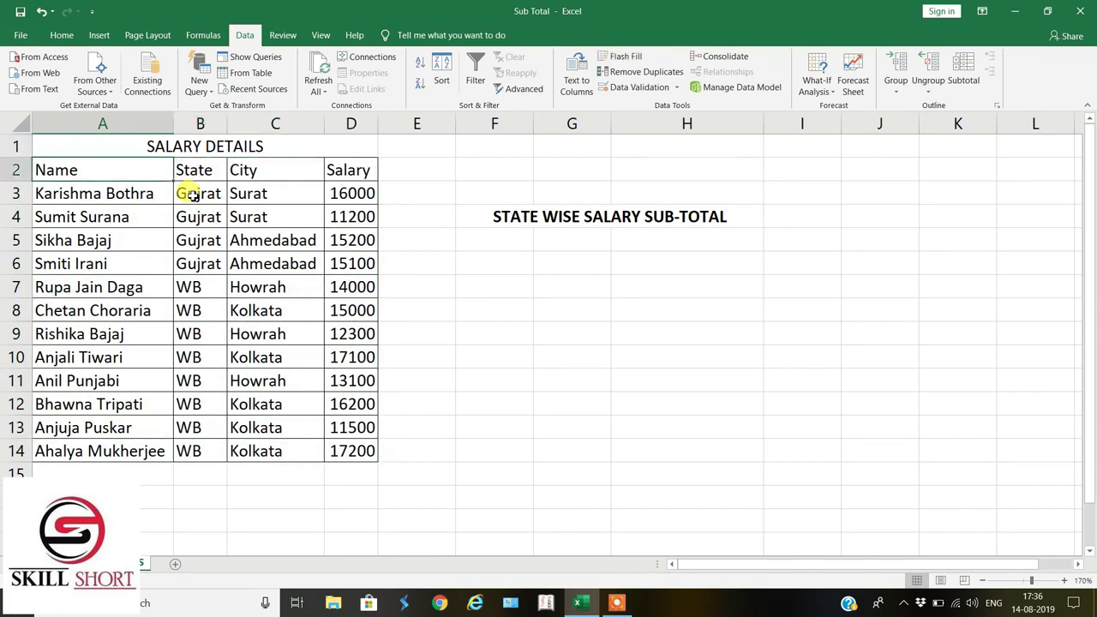
key("shift+Right")
key("shift+Right")
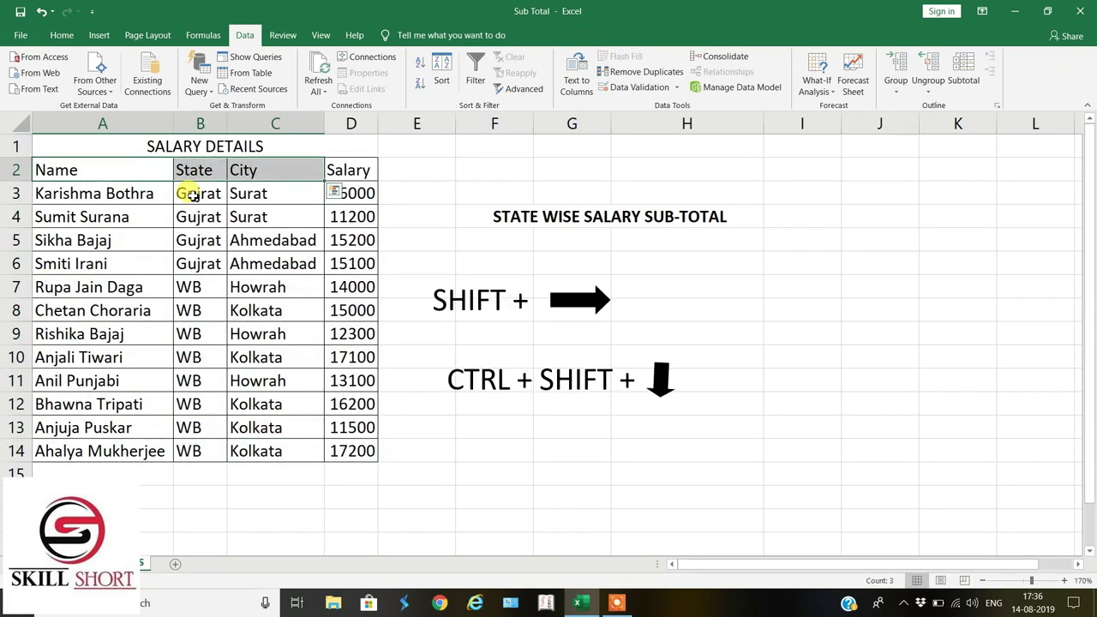
key("shift+Right")
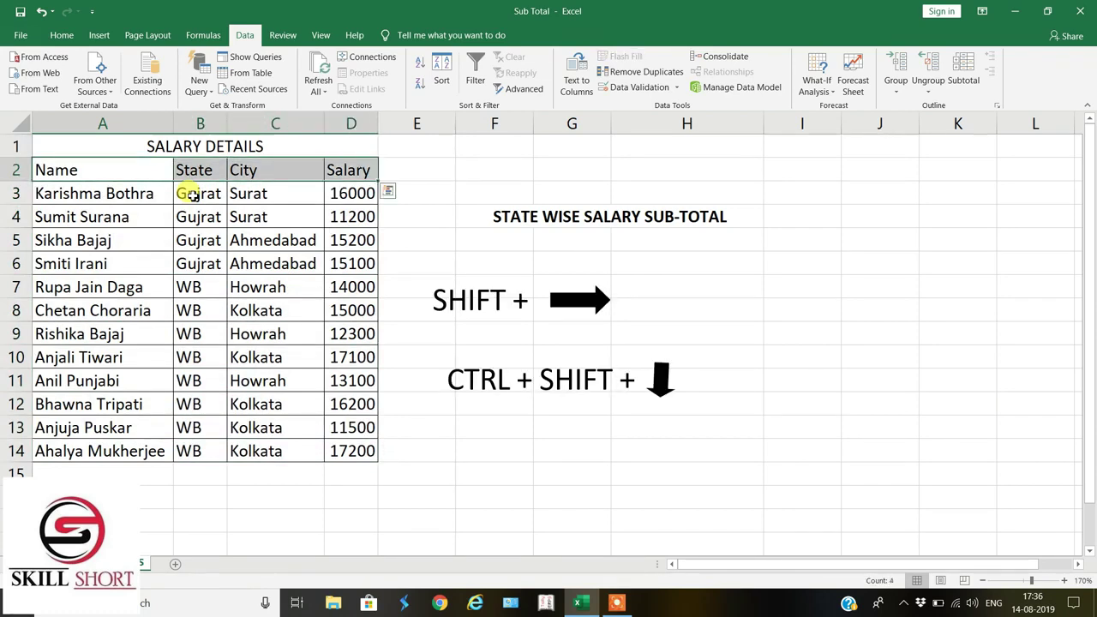
key("ctrl+shift+Down")
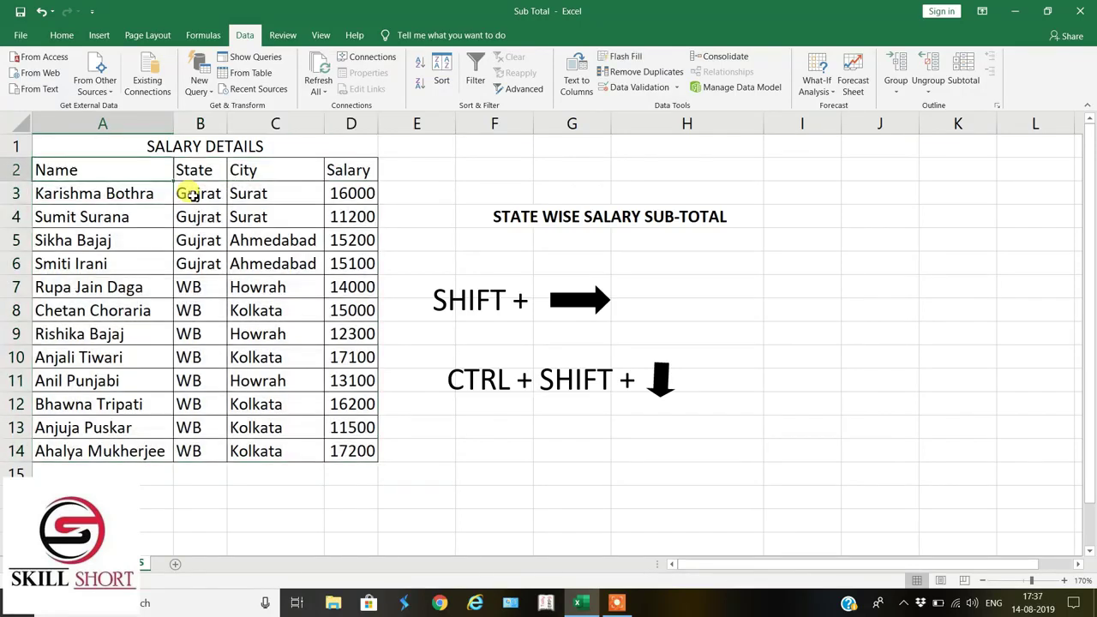
- Dismiss Quick Analysis and reselect the full table A2:D14 starting from the header row
key("shift+Right")
key("shift+Right")
key("shift+Right")
key("ctrl+q")
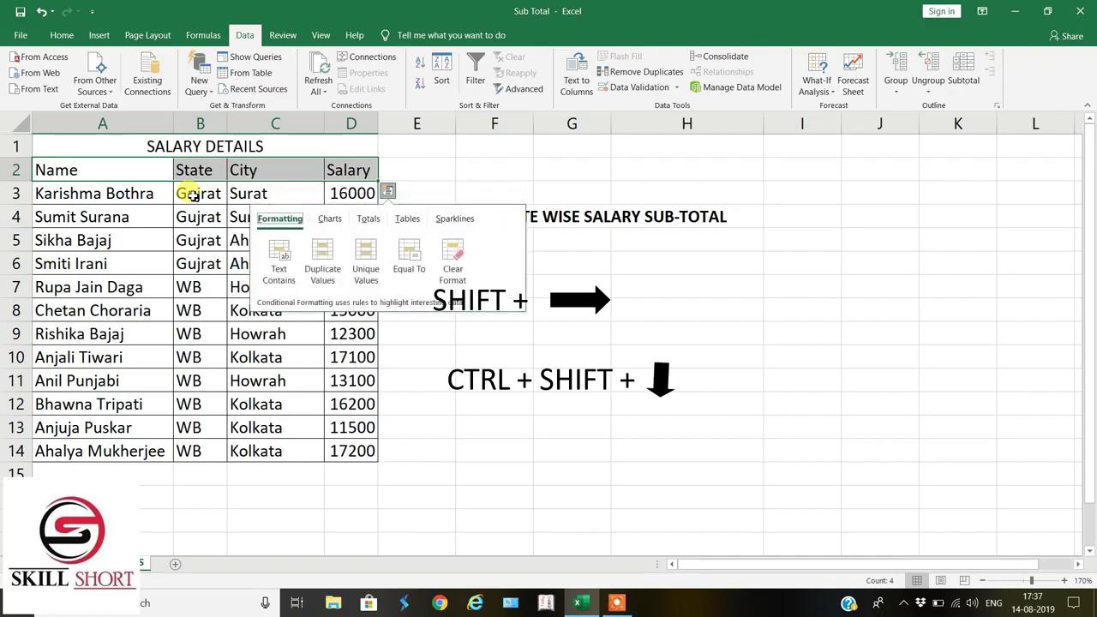
key("Escape")
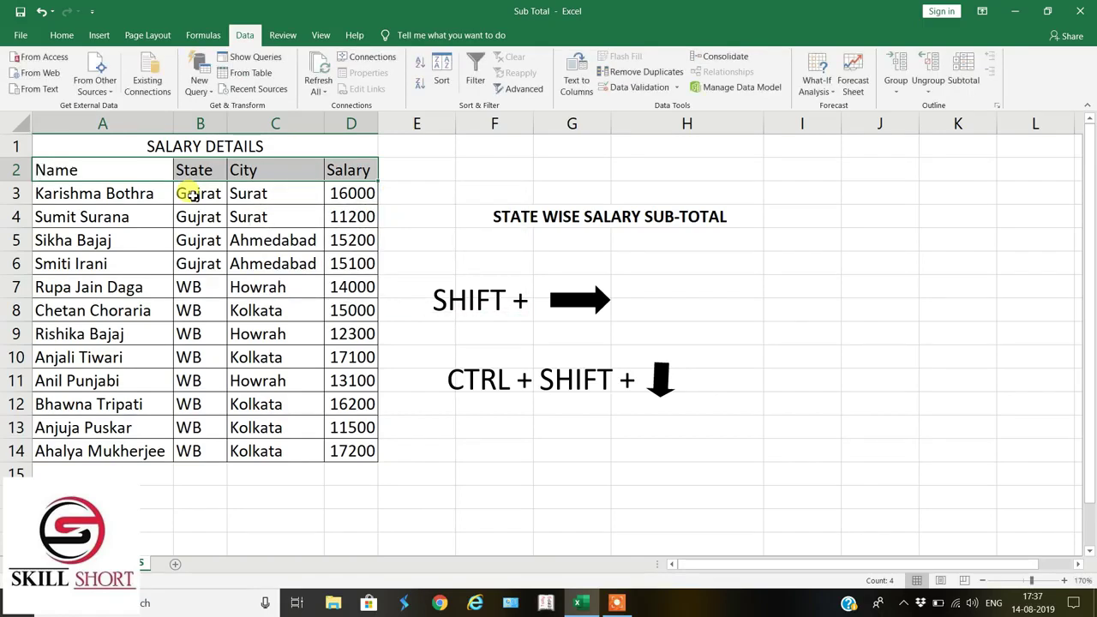
key("shift+Down")
key("shift+Down")
key("shift+Down")
key("shift+Down")
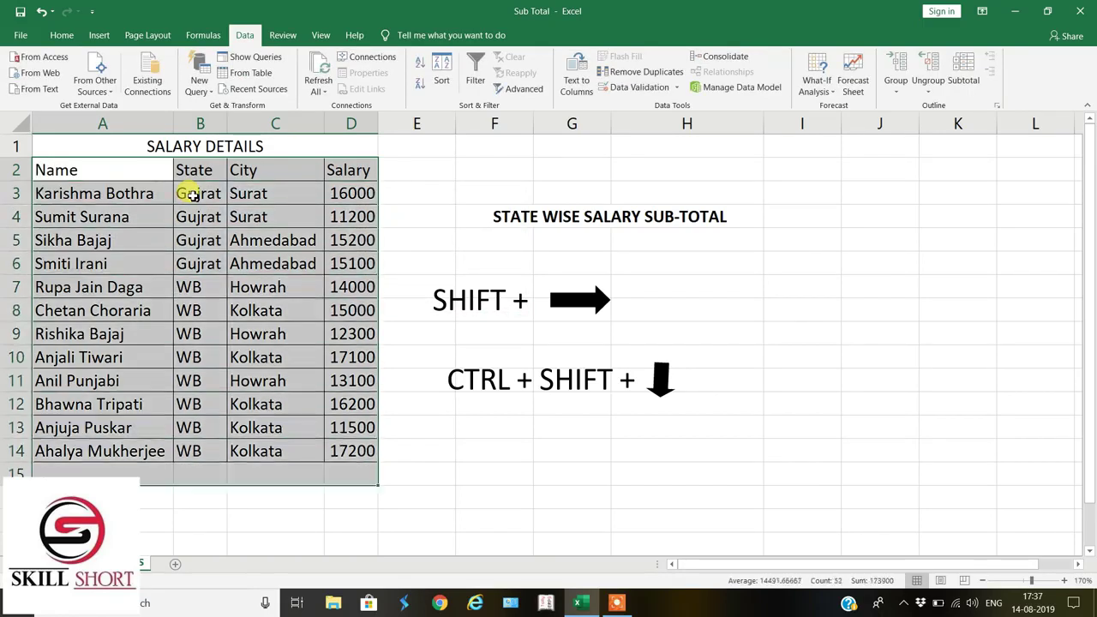
key("ctrl+shift+Down")
key("shift+Down")
key("shift+Down")
key("Left")
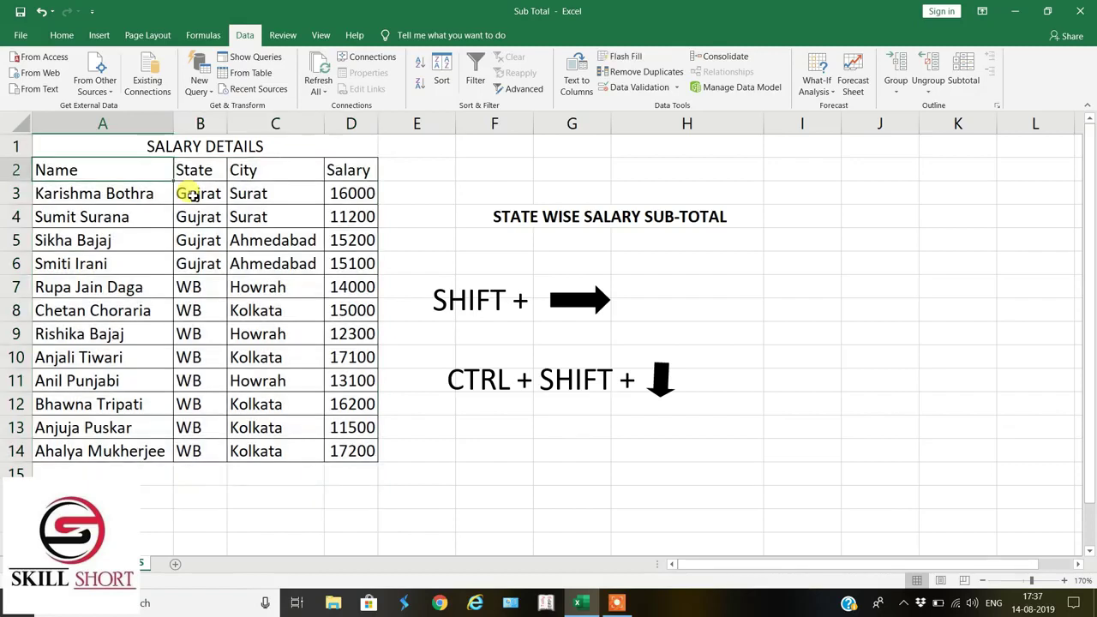
key("shift+Right")
key("shift+Right")
key("shift+Right")
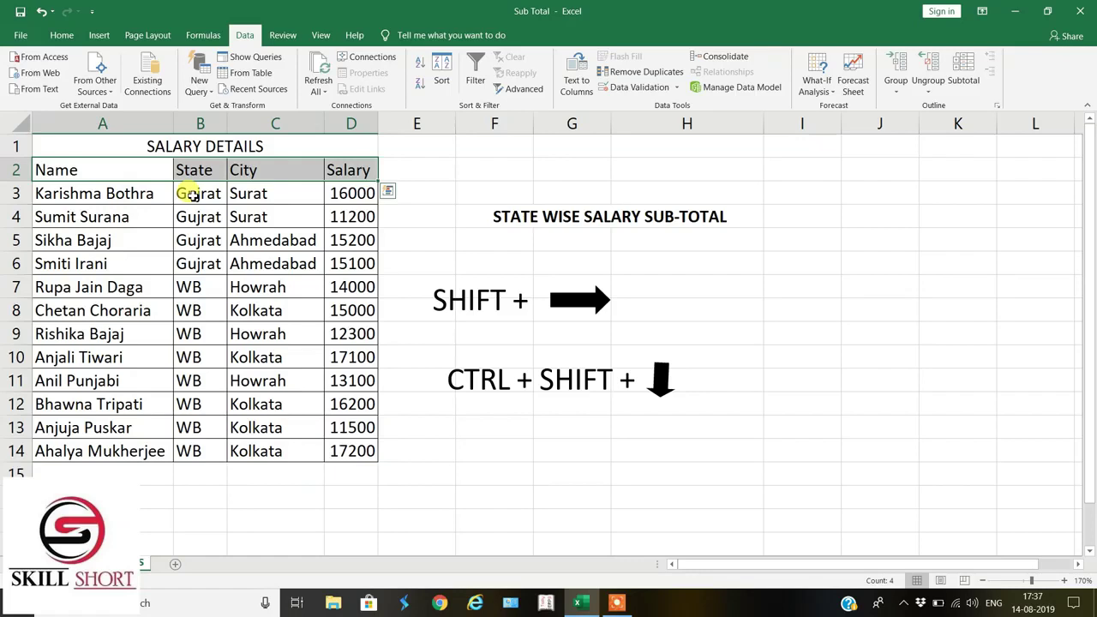
key("ctrl+shift+Down")
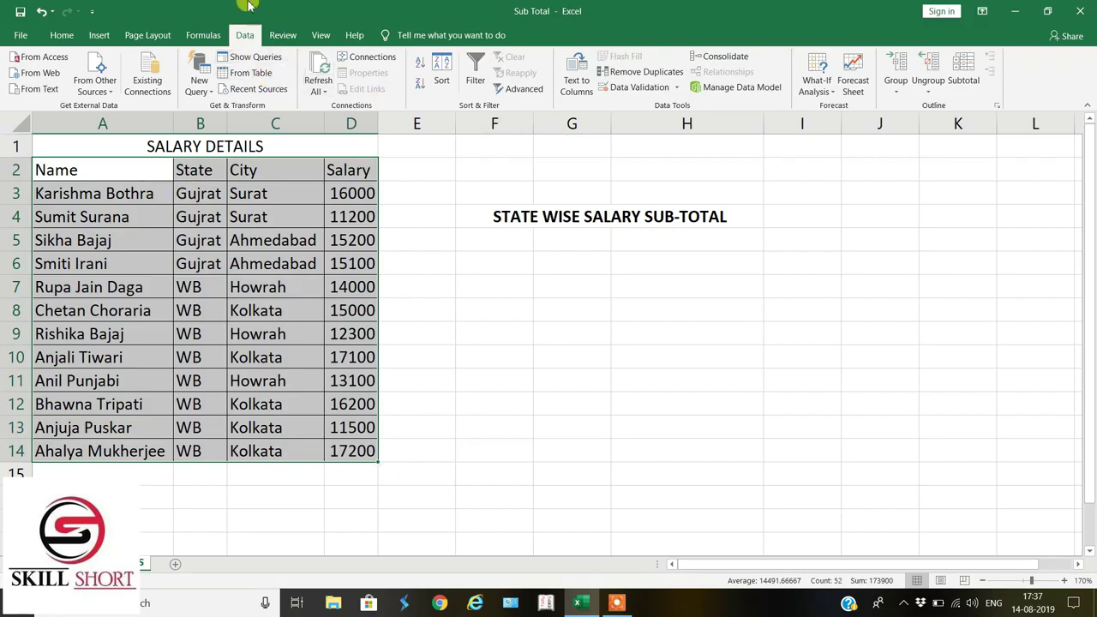
- In the Subtotal dialog, choose State for 'At each change in' and Sum on Salary
left_click(960, 69)
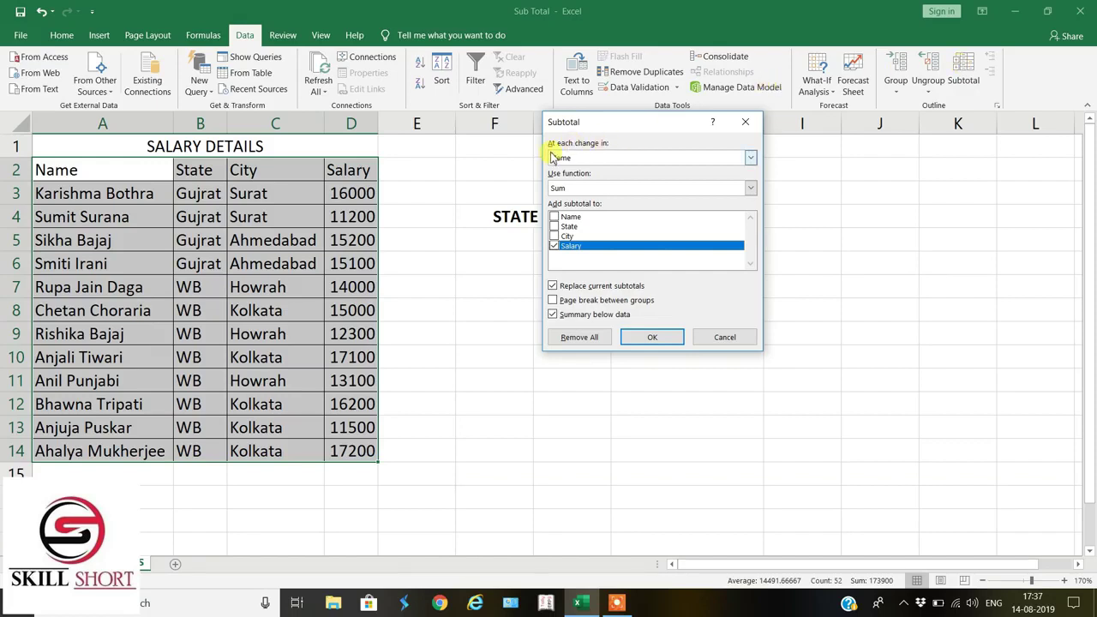
left_click(749, 158)
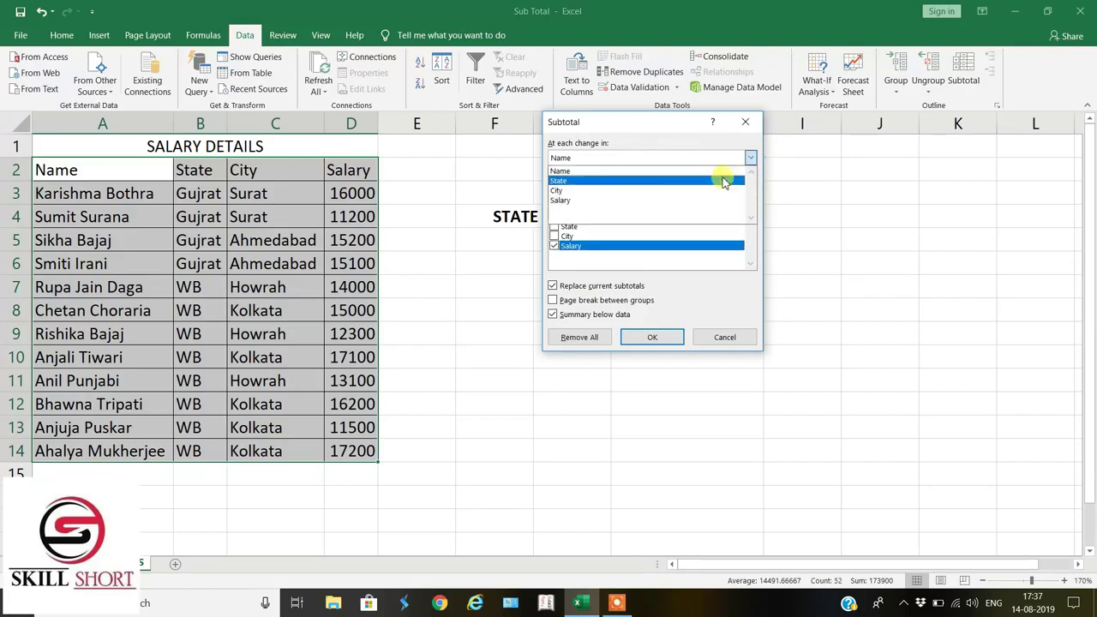
left_click(722, 181)
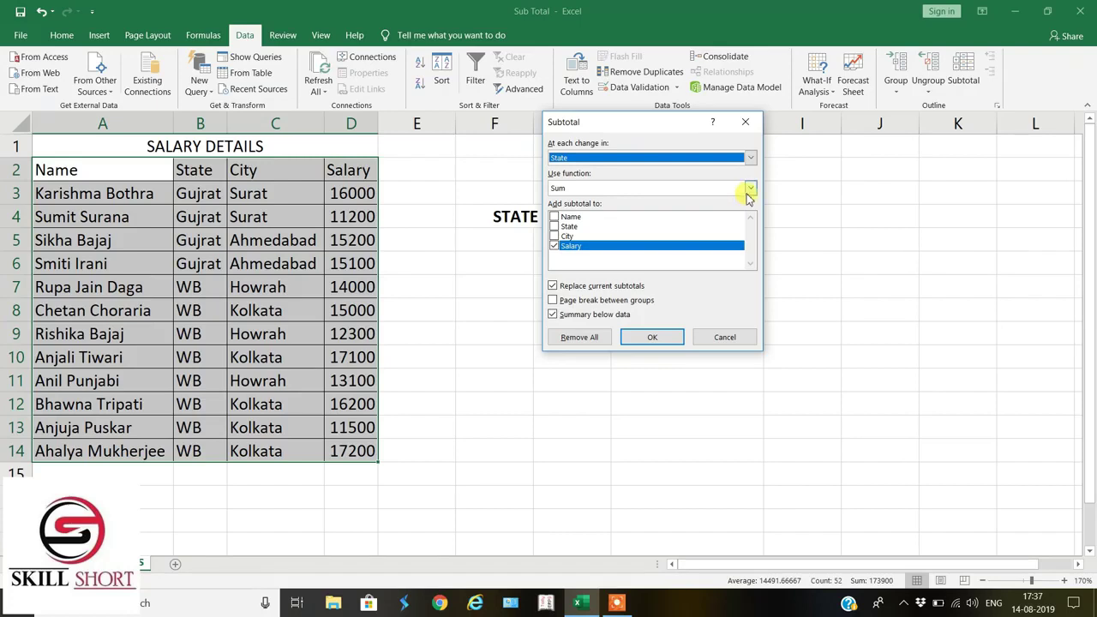
left_click(750, 188)
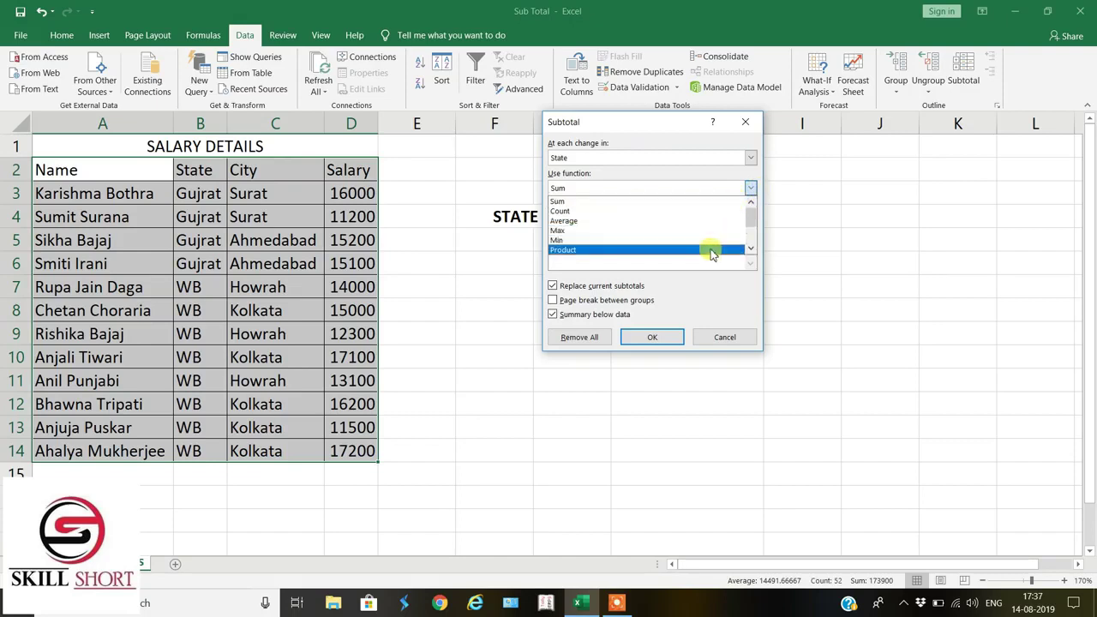
left_click(724, 201)
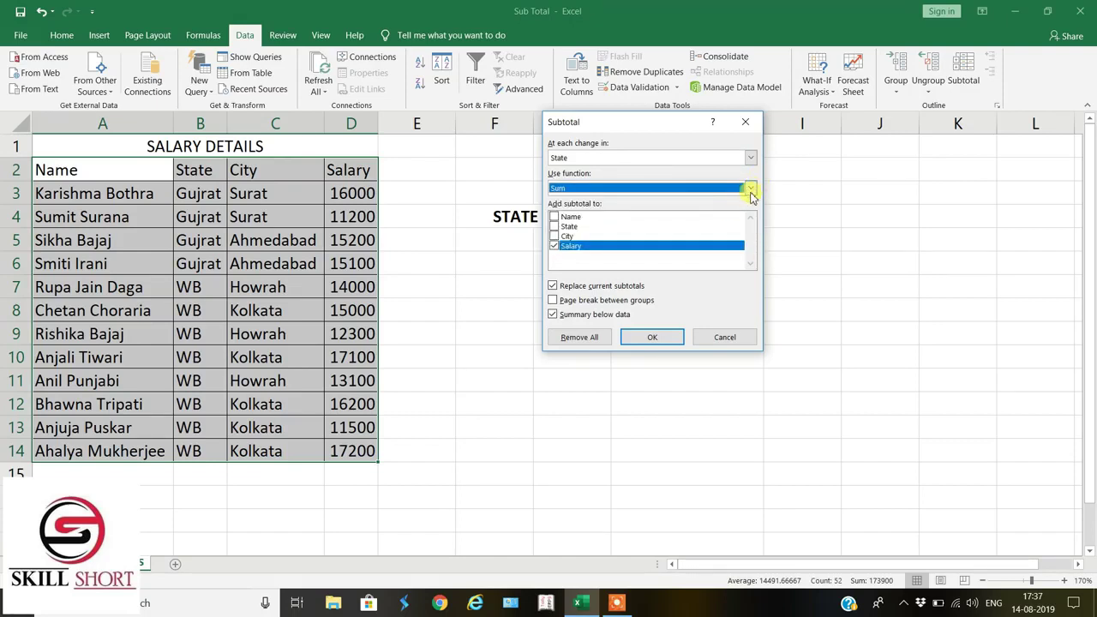
left_click(751, 190)
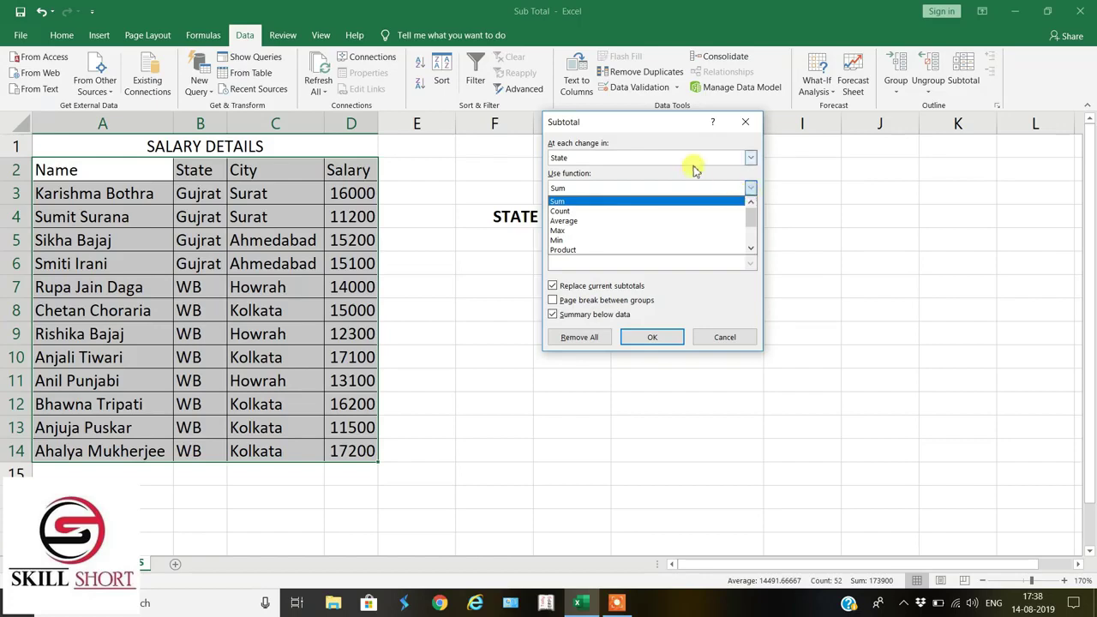
left_click(683, 200)
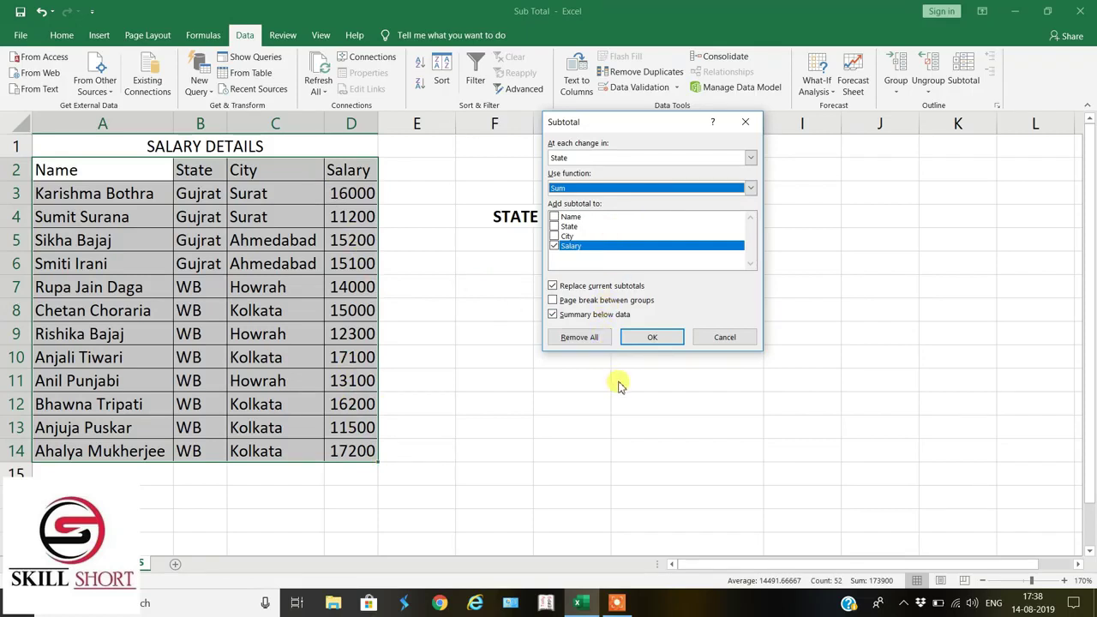
- Apply subtotals (Gujrat Total 57500, WB Total 116400, Grand Total 173900) and widen column D
left_click(653, 336)
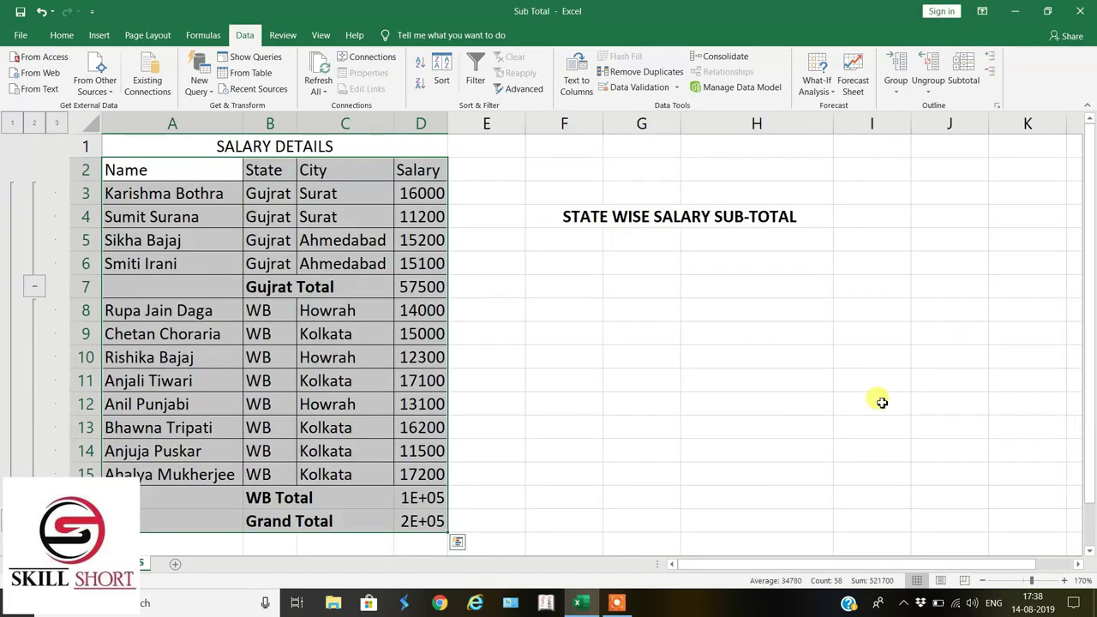
left_click(413, 290)
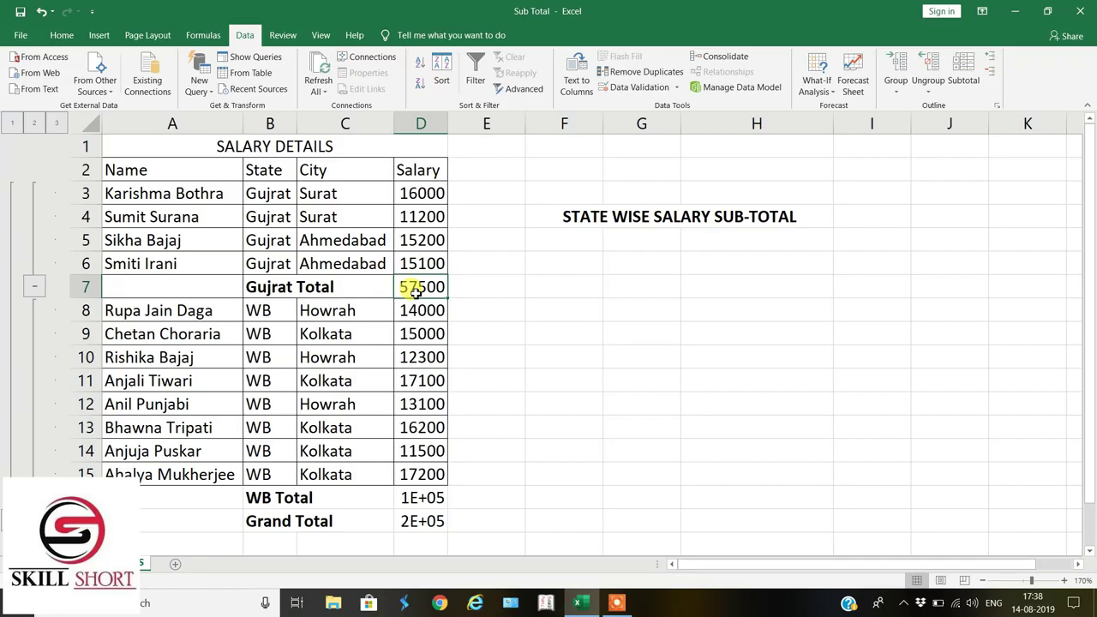
left_click(412, 501)
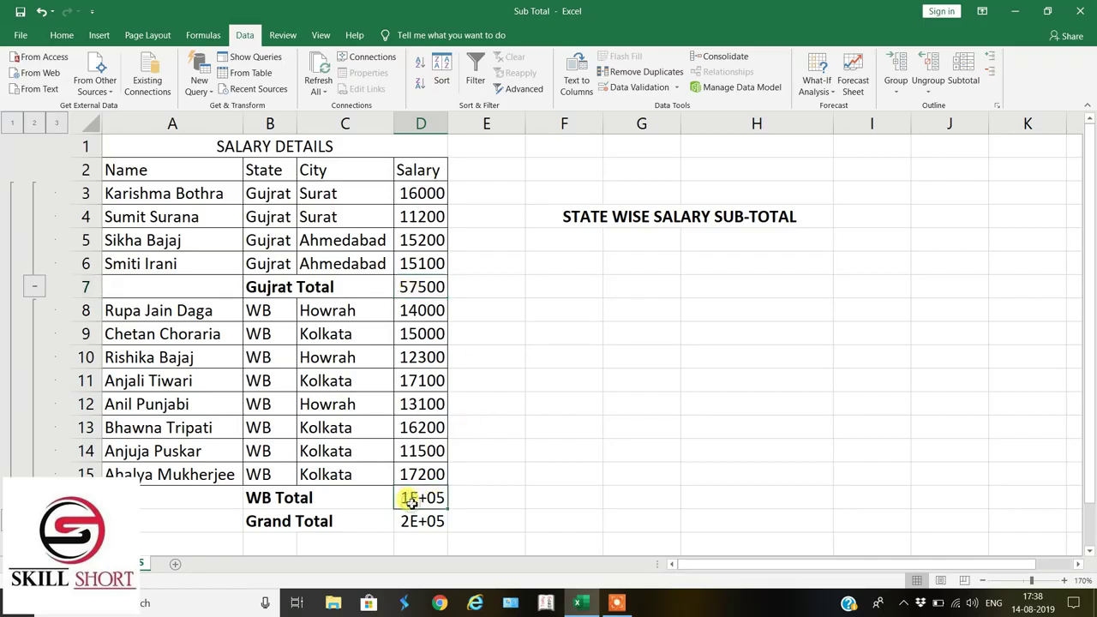
left_click_drag(447, 122, 496, 122)
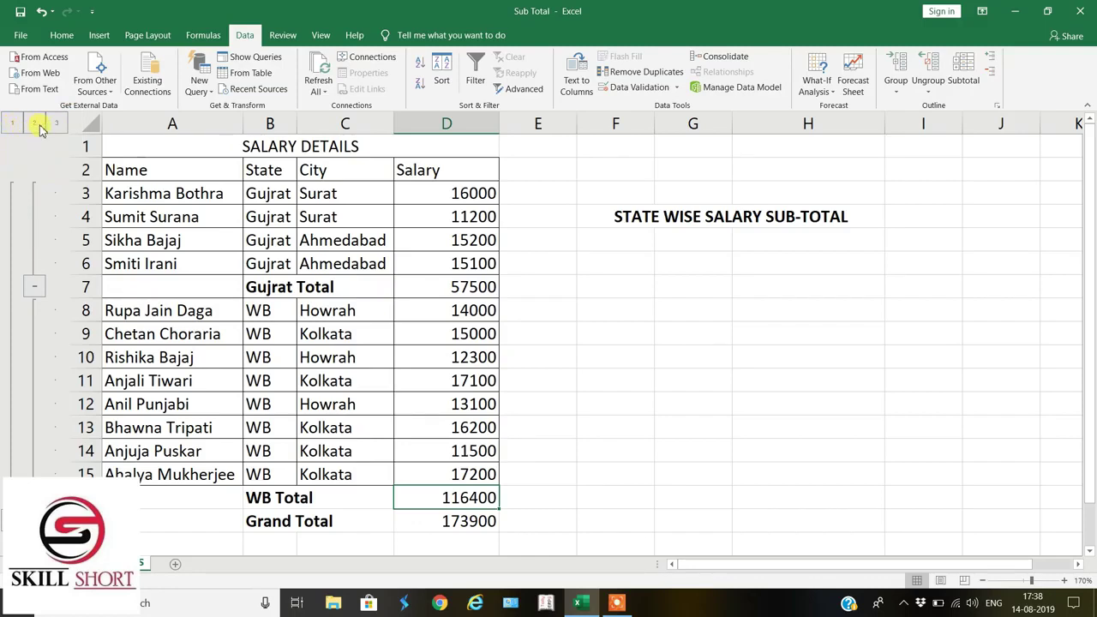
left_click(34, 123)
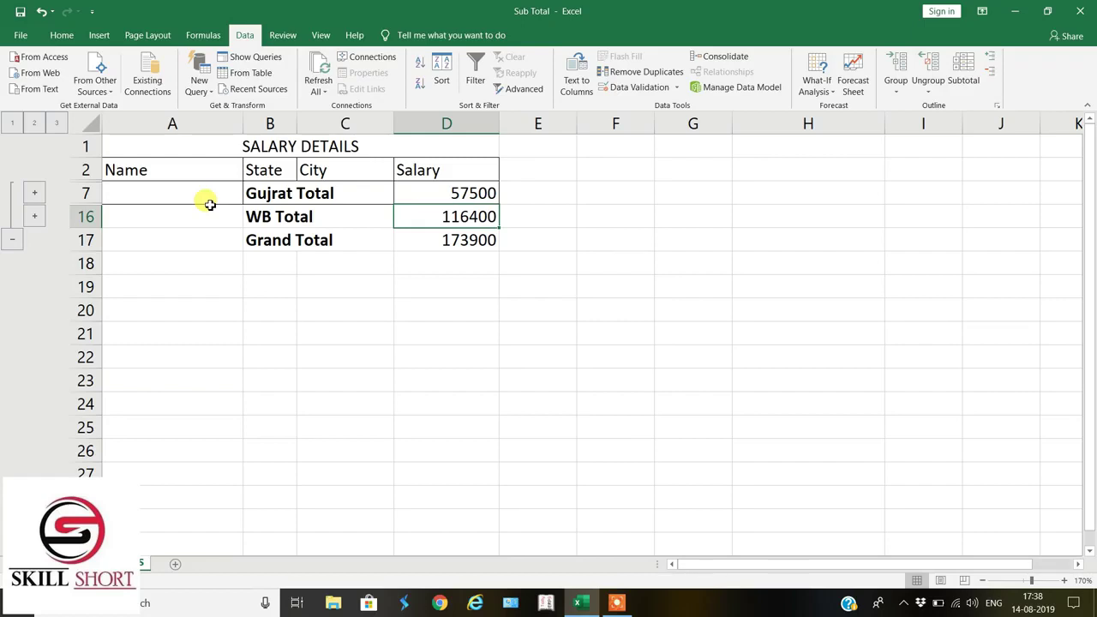
left_click(12, 124)
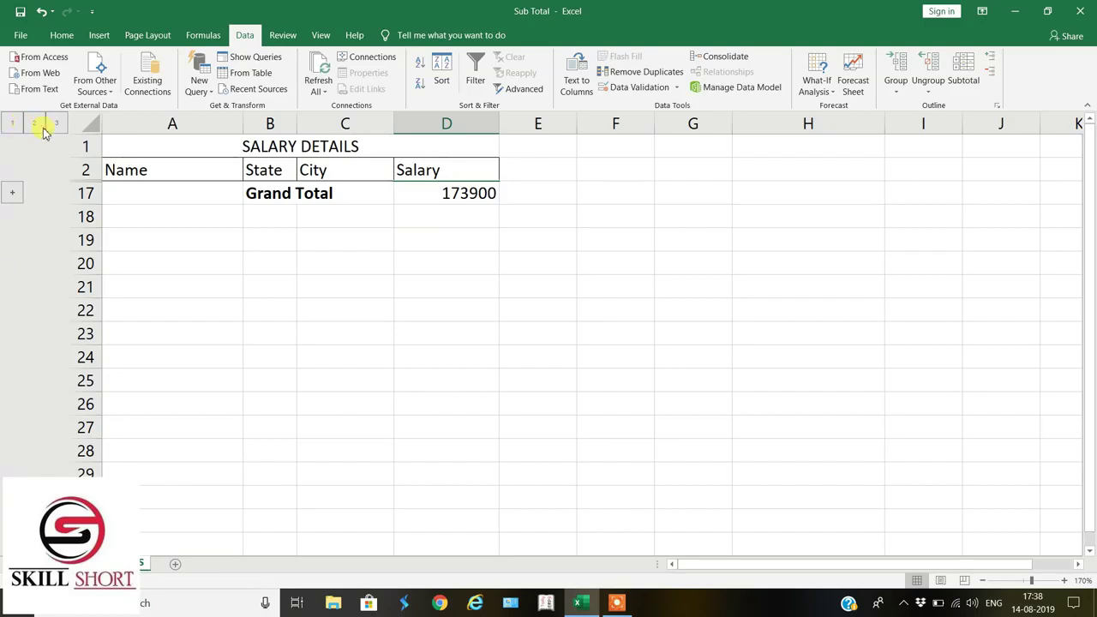
left_click(41, 126)
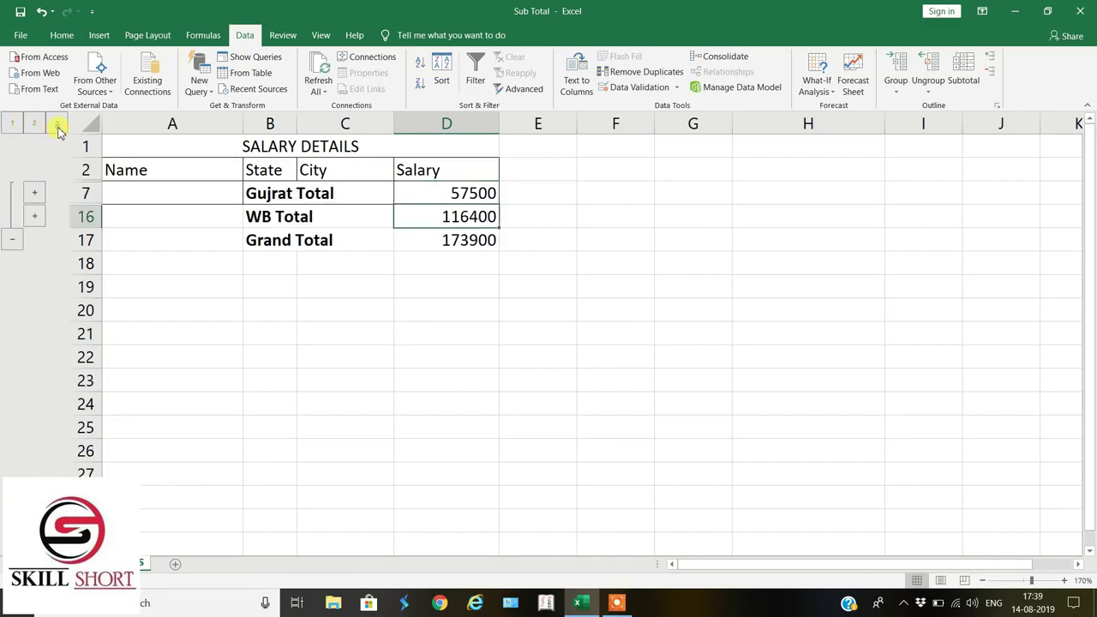
left_click(57, 125)
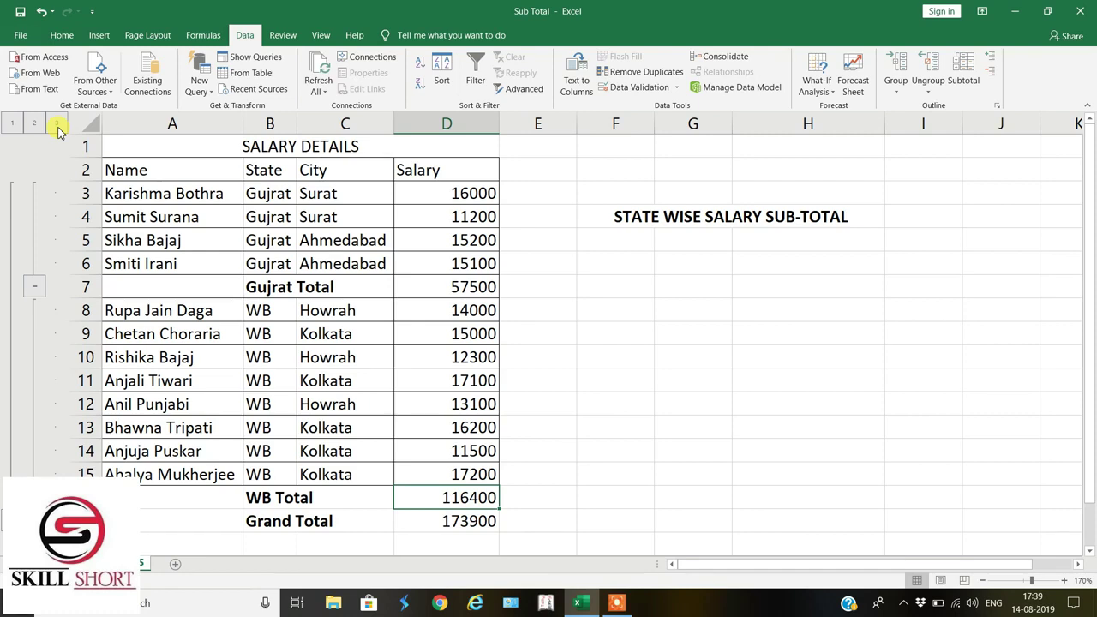
- Select the subtotalled table from A2 downward and reopen the Subtotal dialog
left_click(172, 168)
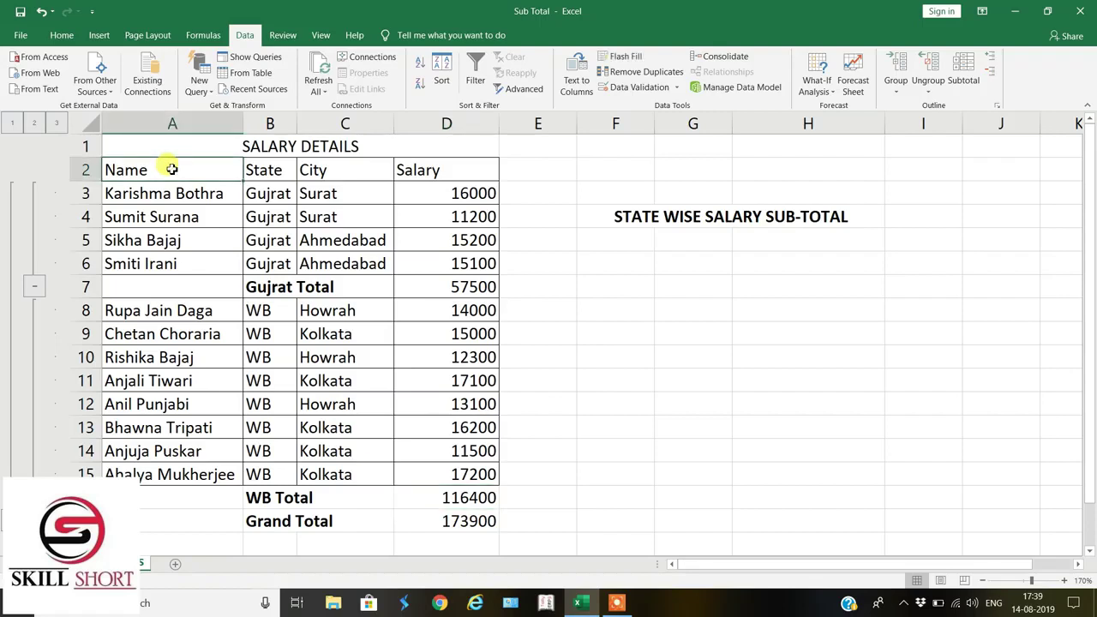
key("shift+Right")
key("shift+Right")
key("shift+Right")
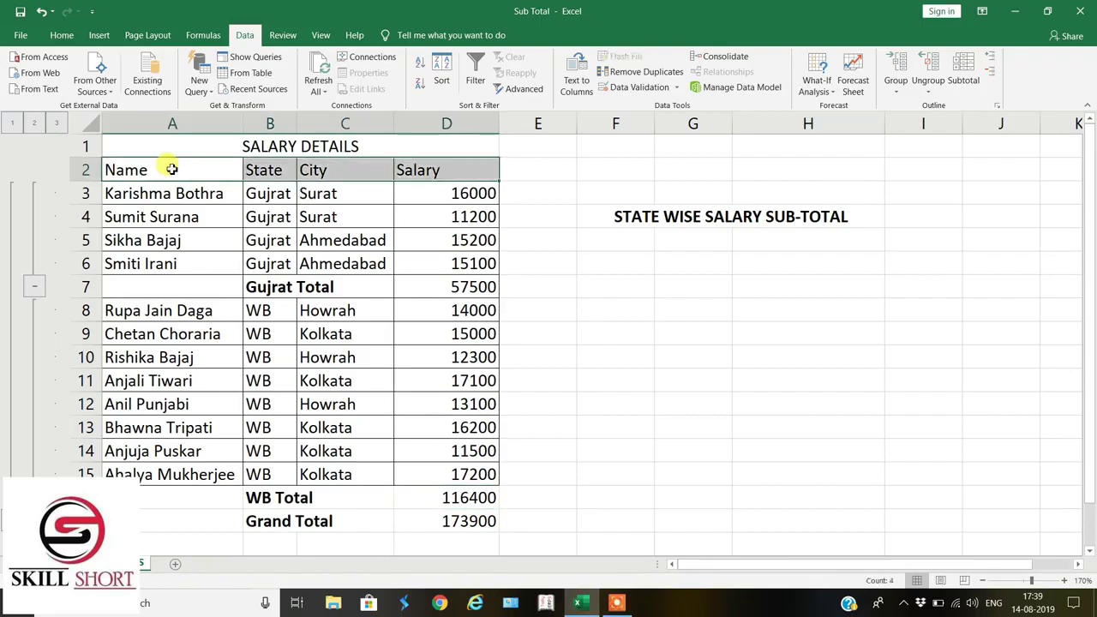
key("shift+Right")
key("shift+Down")
key("shift+Left")
key("shift+Down")
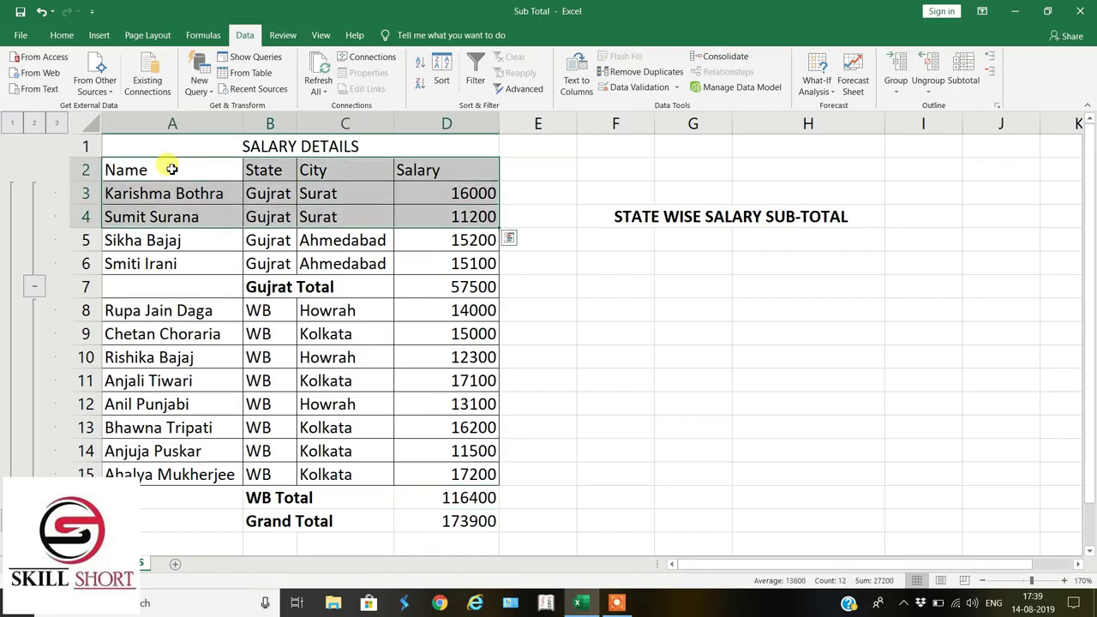
key("shift+Down")
key("shift+Down")
key("shift+Down")
key("shift+Down")
key("shift+Down")
key("shift+Down")
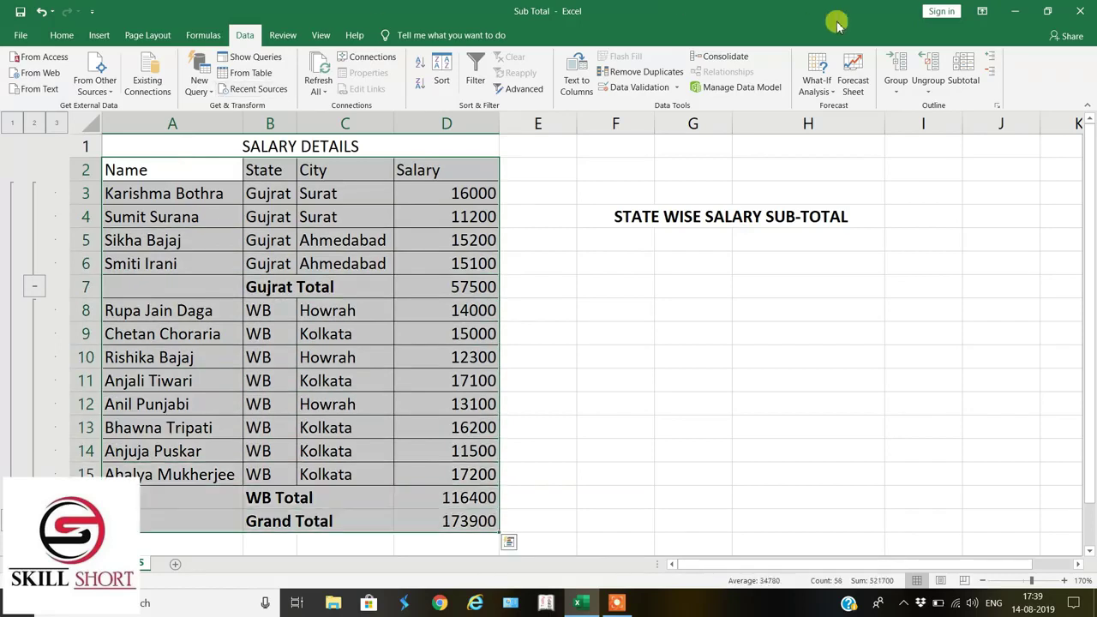
left_click(965, 75)
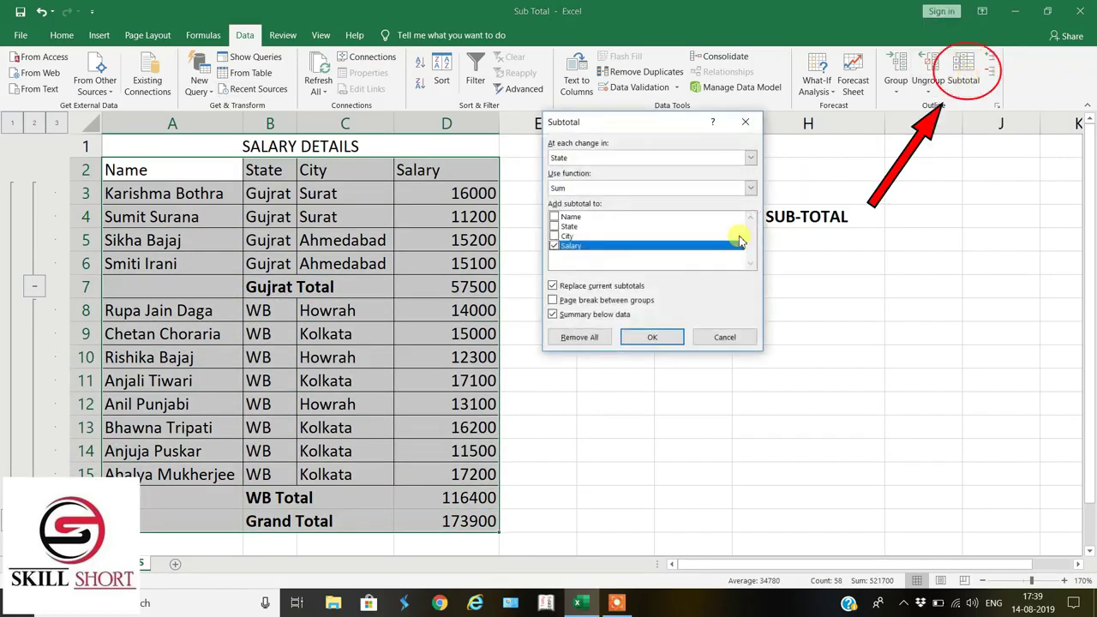
- Remove all subtotals and outline grouping, then deselect by clicking cell E10
left_click(580, 338)
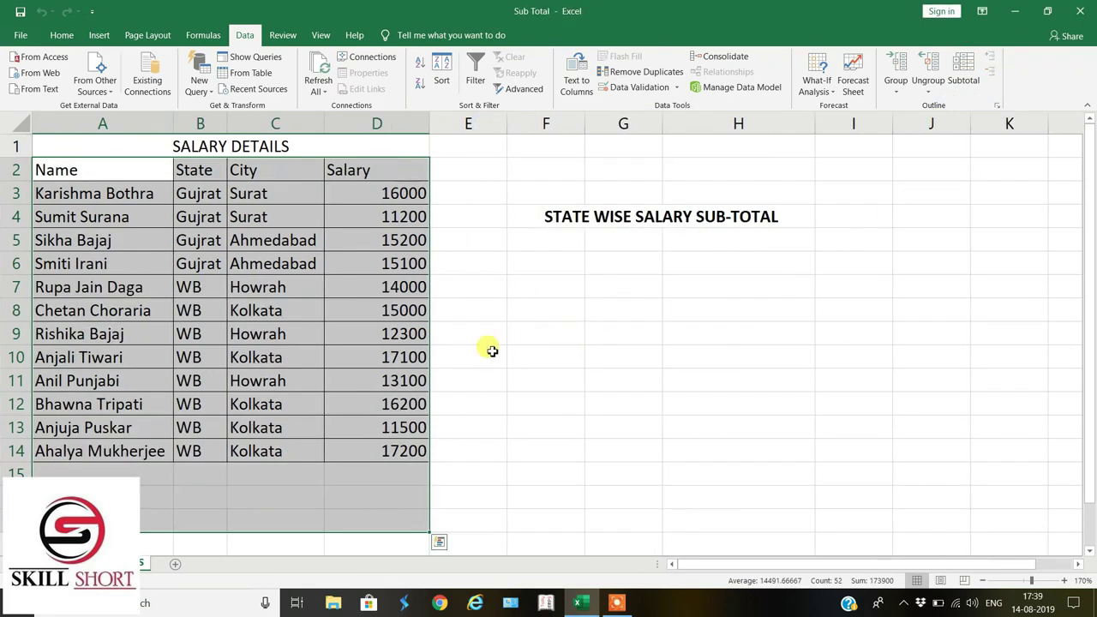
left_click(491, 351)
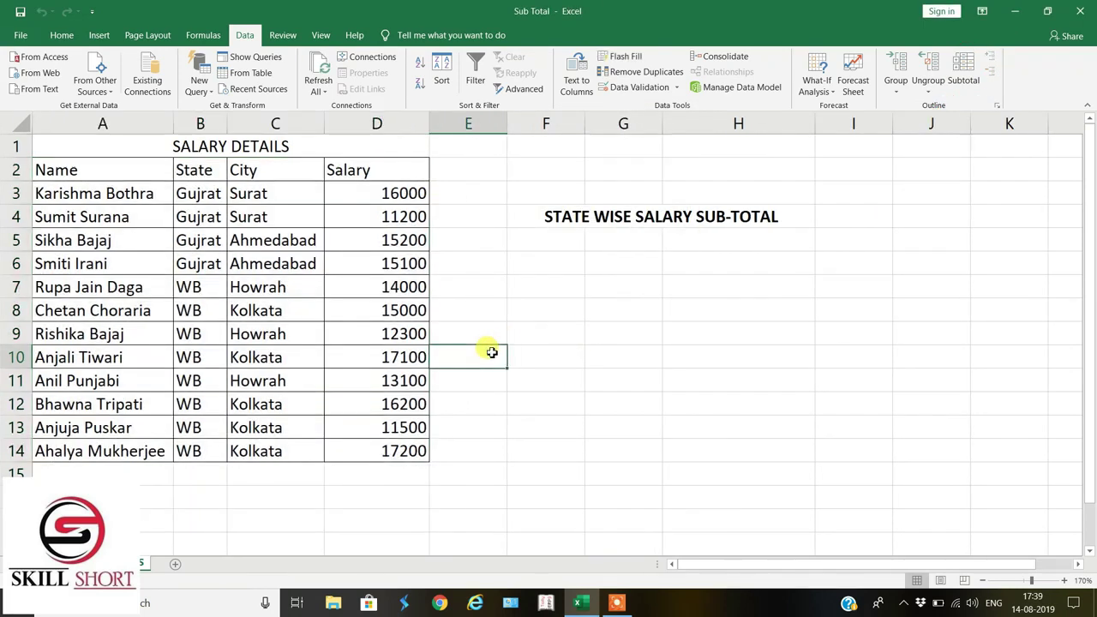